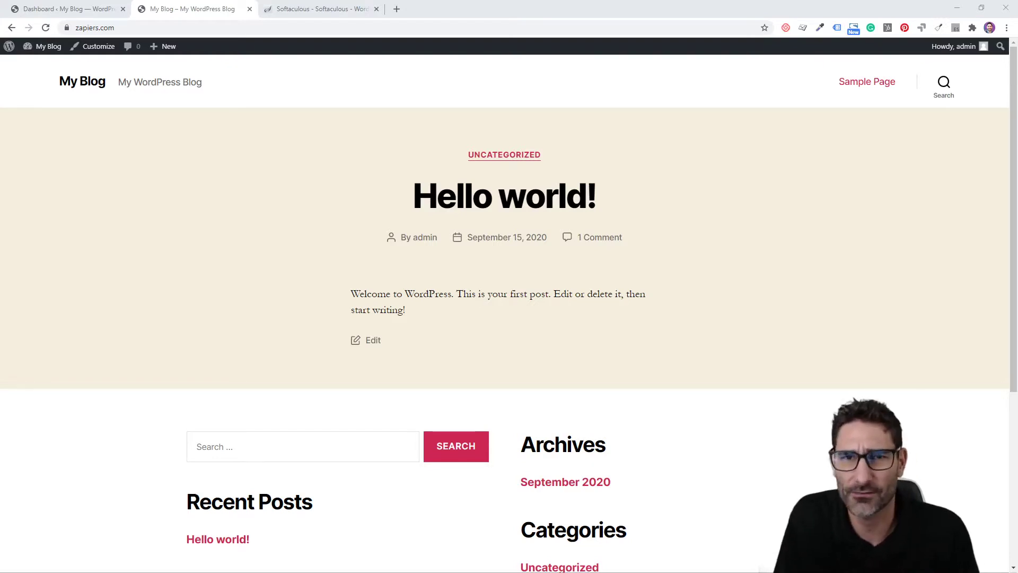
Go from the admin dashboard to Installed Plugins, which lists inactive Akismet Anti-Spam and Hello Dolly.
left_click(69, 8)
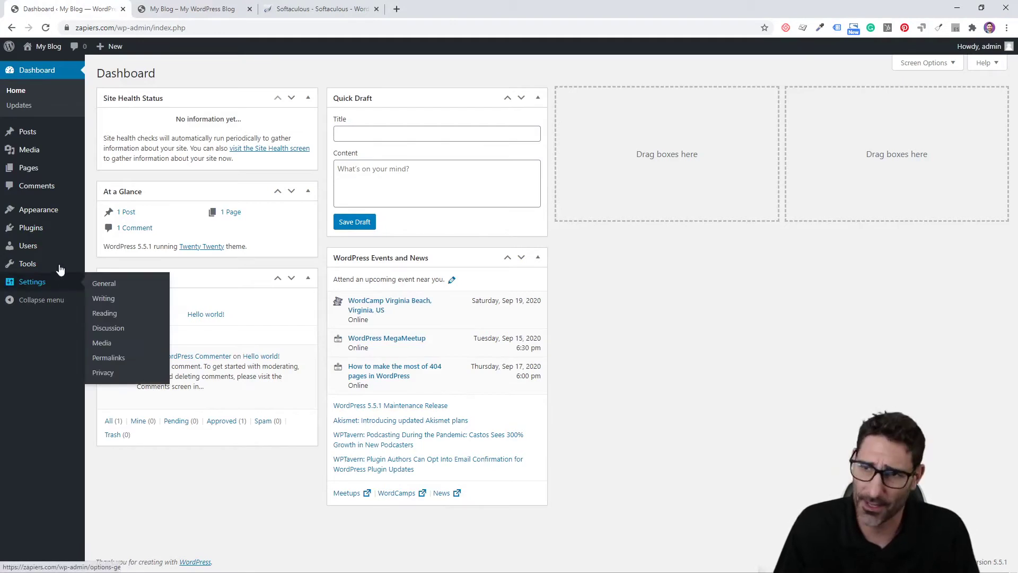
mouse_move(35, 217)
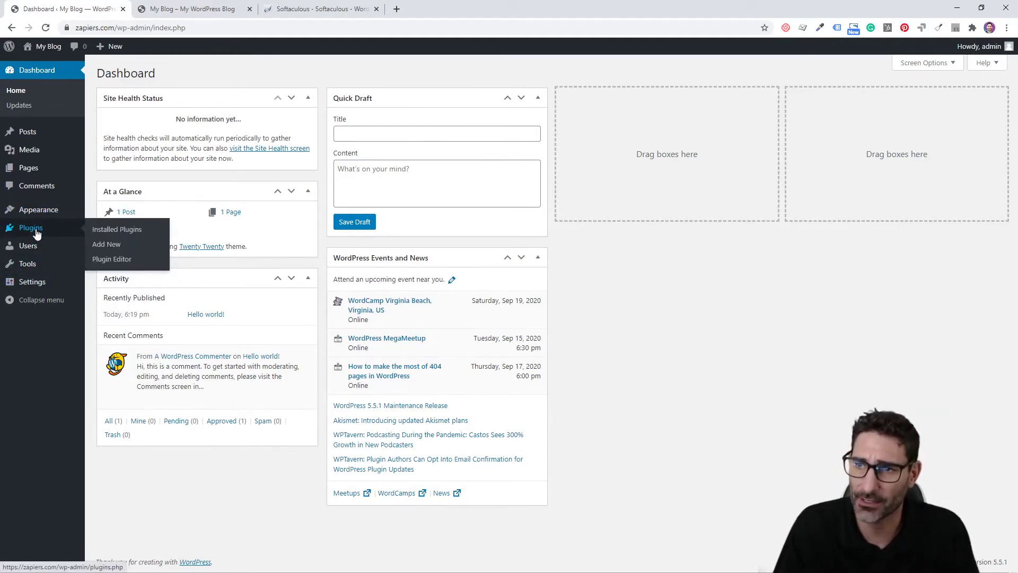
left_click(36, 234)
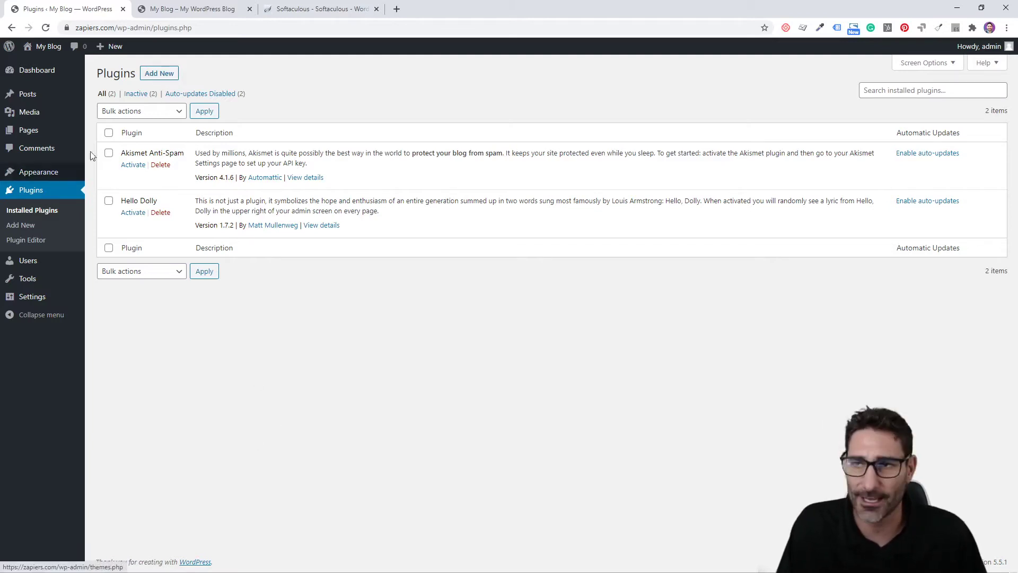
Open Add Plugins and dismiss the search suggestions to see featured plugins like Classic Editor.
left_click(159, 73)
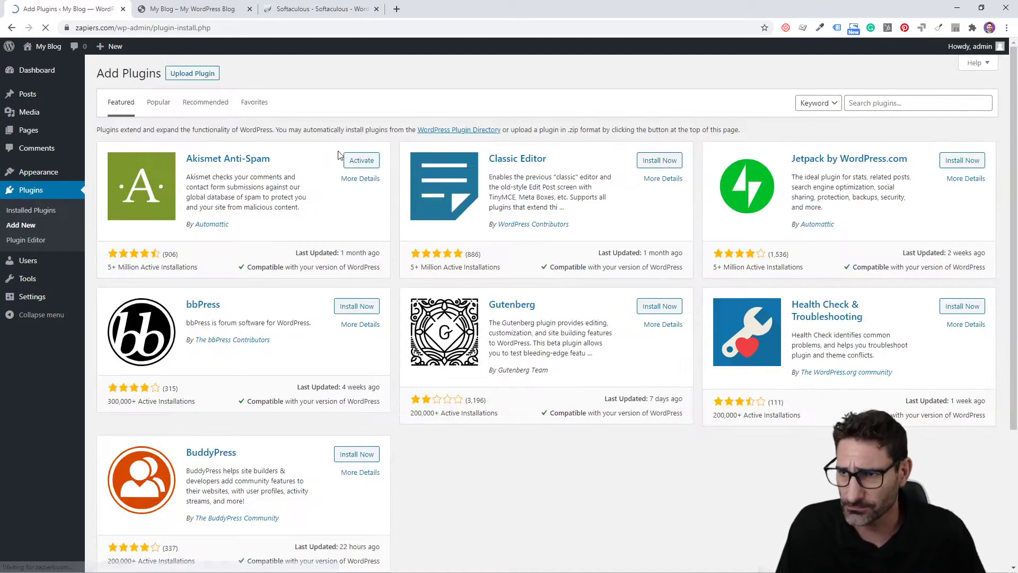
left_click(877, 105)
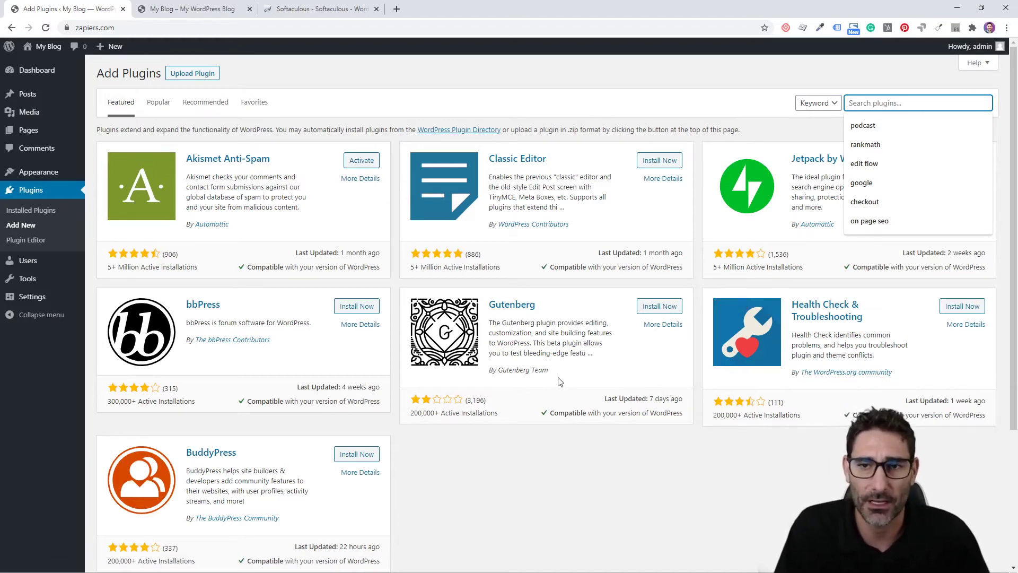
left_click(711, 493)
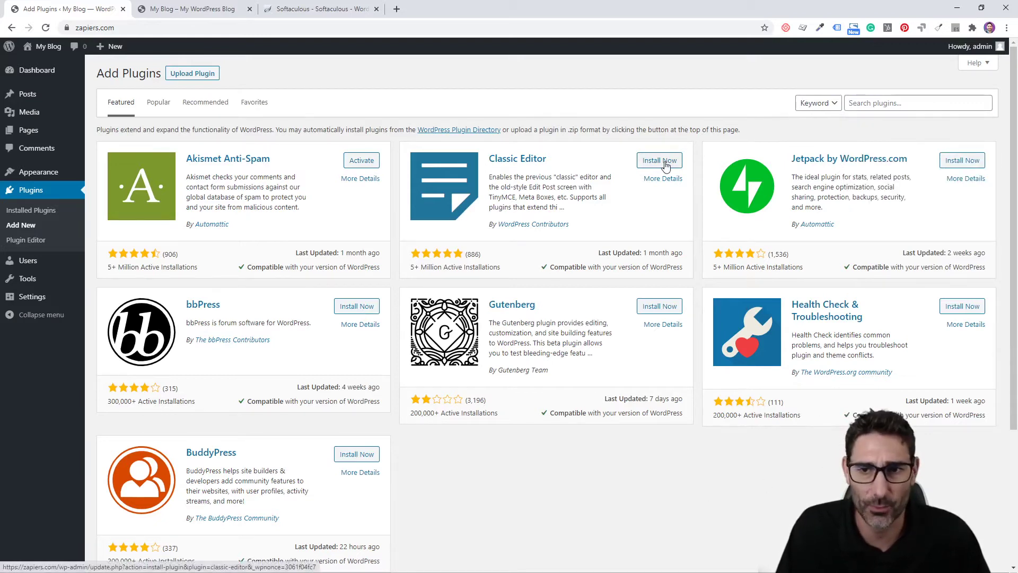
Open the posts list in a new tab and edit the Hello world! post.
middle_click(10, 95)
left_click(183, 10)
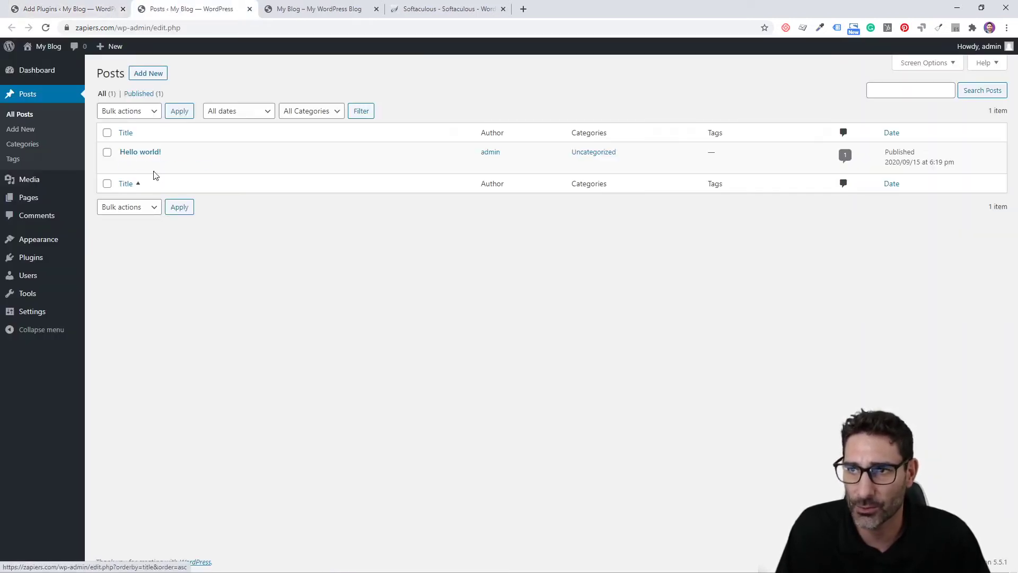
left_click(127, 165)
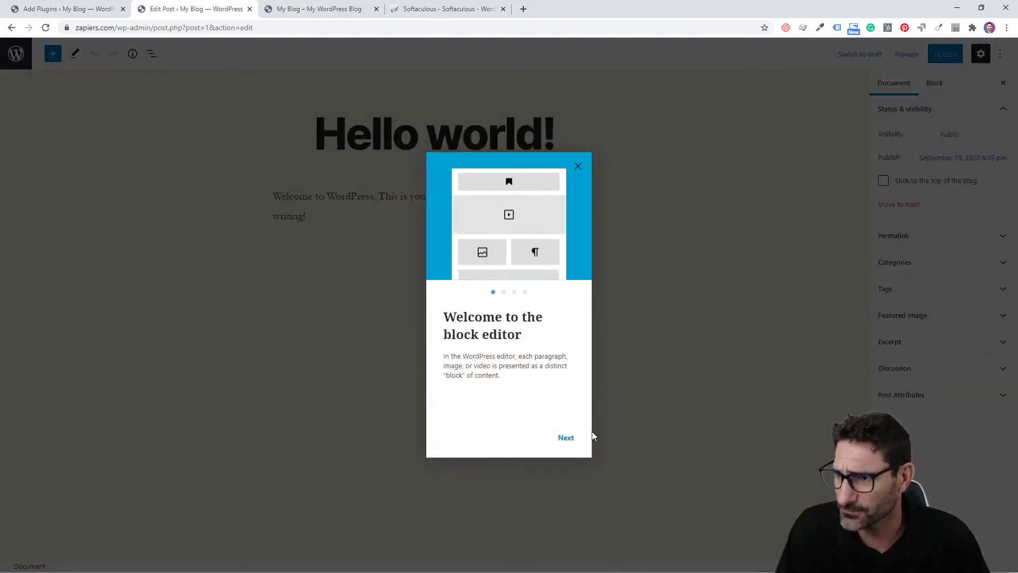
Close the block editor welcome guide and return to the Add Plugins tab.
left_click(565, 437)
left_click(565, 438)
left_click(565, 438)
left_click(571, 438)
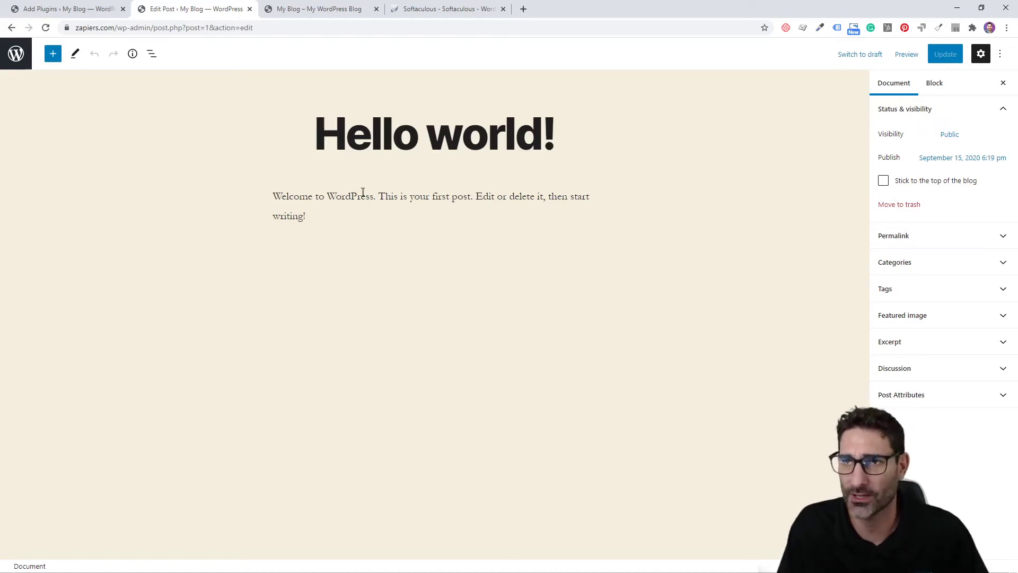
left_click(63, 9)
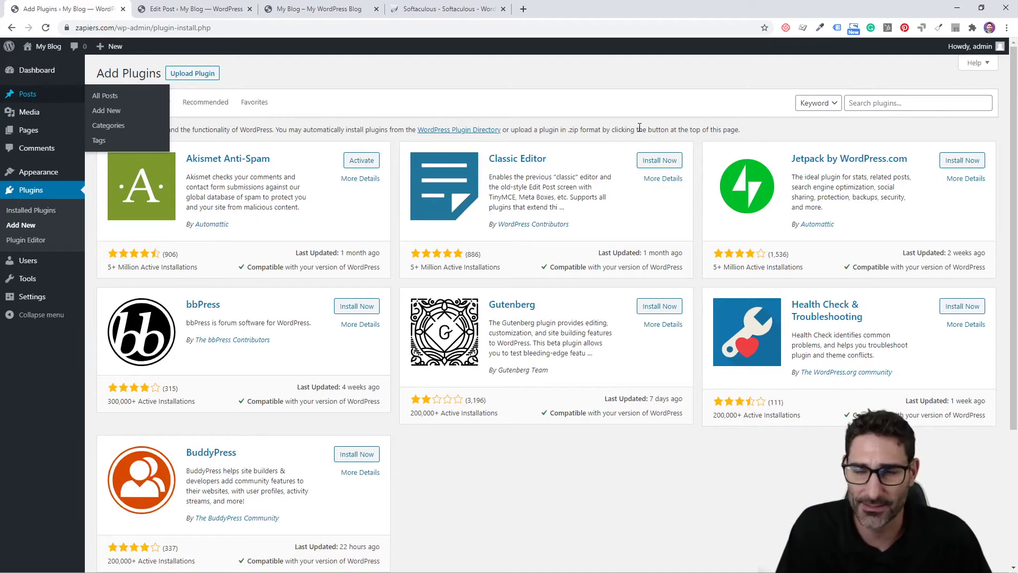
Install the Classic Editor plugin from its card and activate it.
left_click(656, 161)
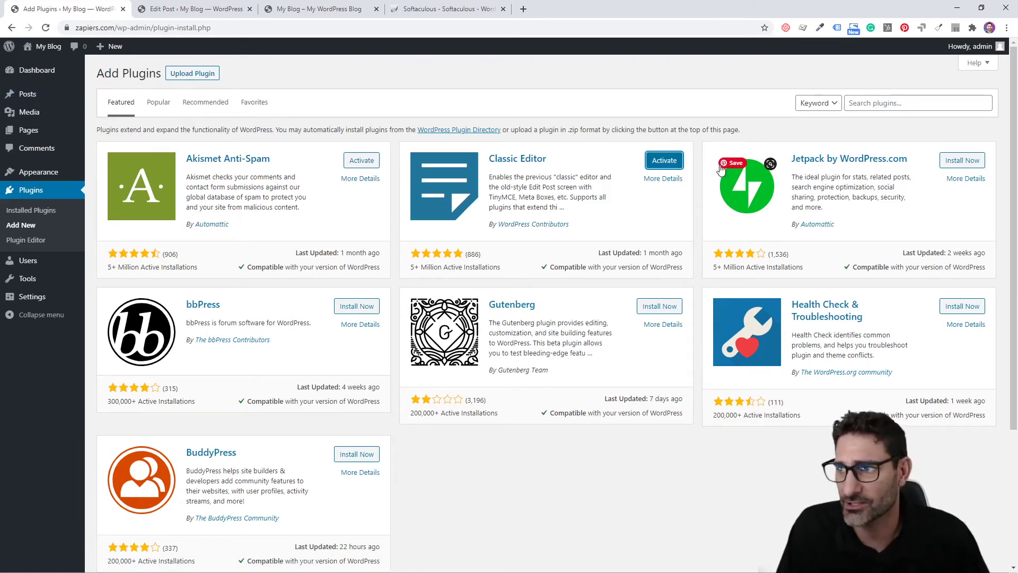
left_click(663, 160)
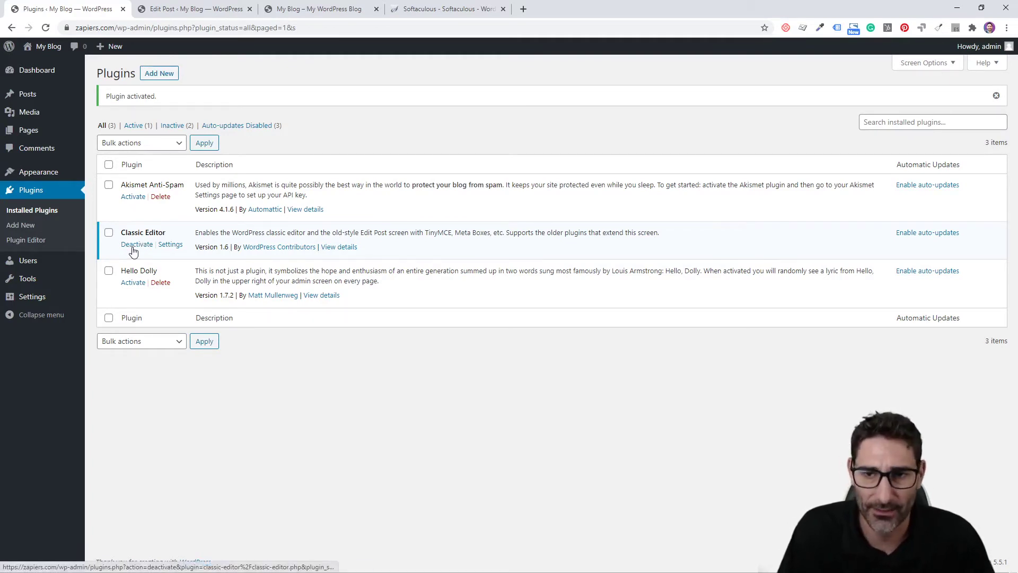
Check the Classic Editor settings, then put the cursor in the Hello world! post's classic editor.
left_click(170, 244)
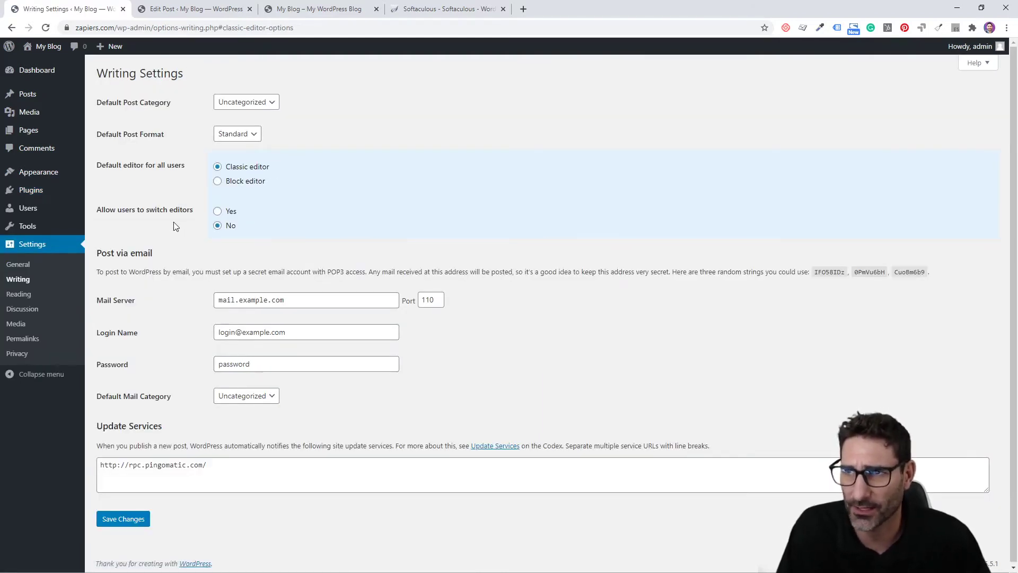
left_click(166, 6)
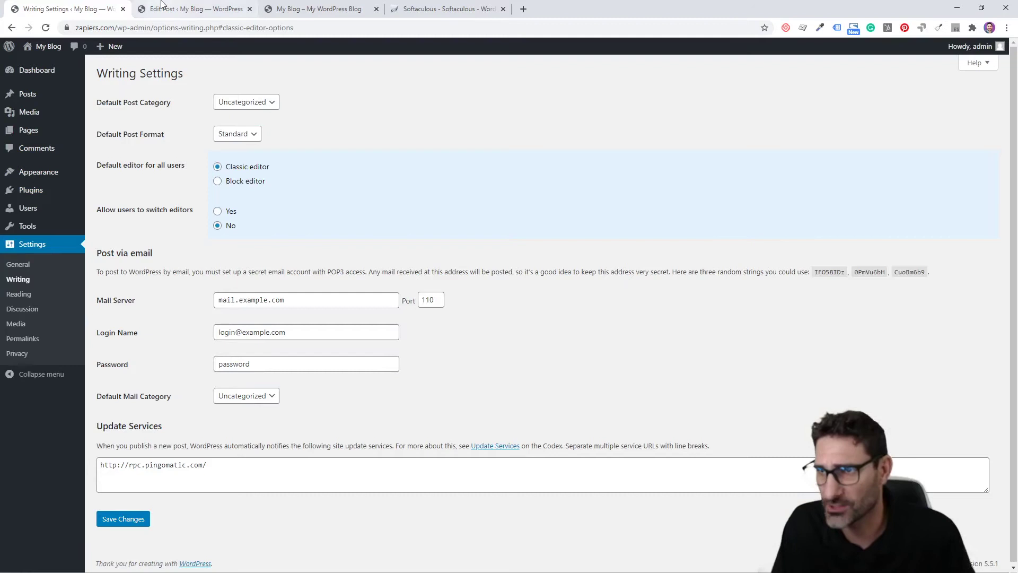
left_click(224, 256)
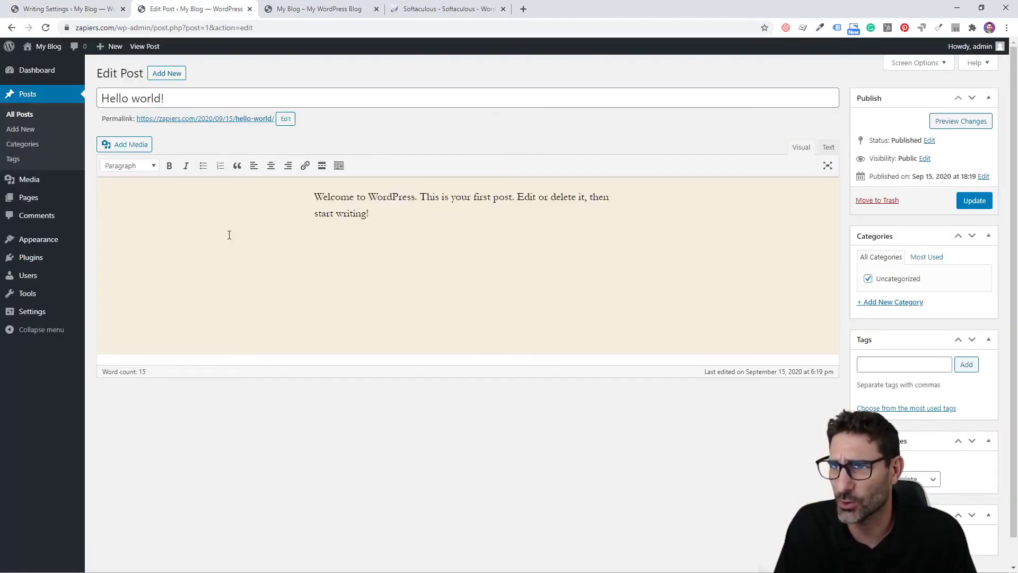
left_click(439, 237)
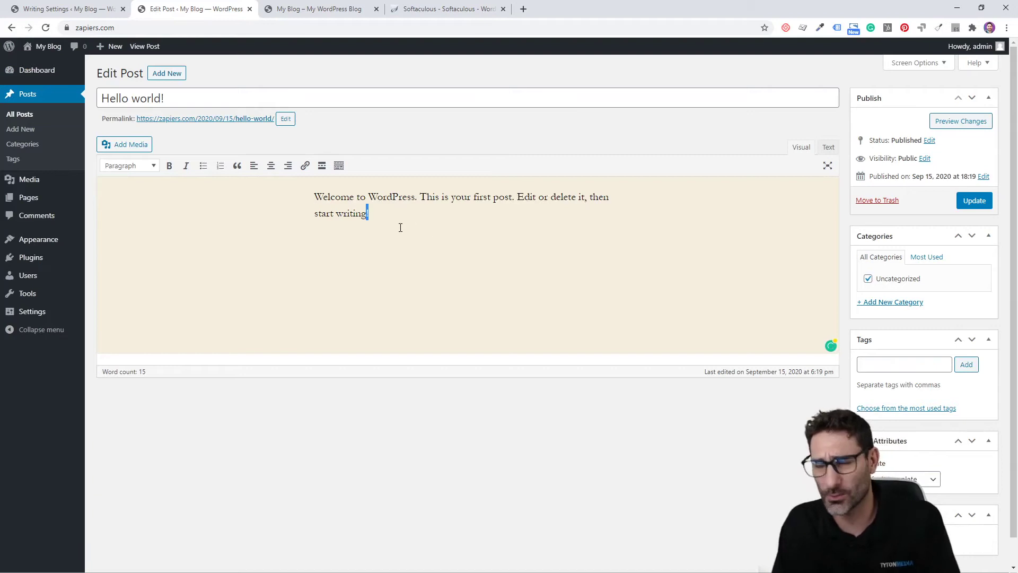
Replace the post text with test lines 'afdgadsfadf' and 'asdfsdf', then return to Installed Plugins.
key("ctrl+a")
key("BackSpace")
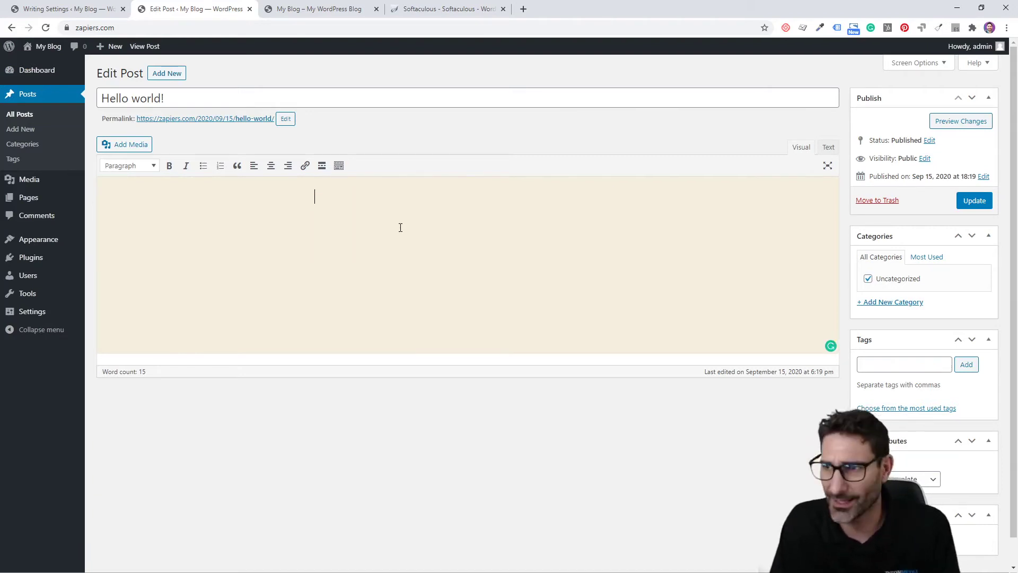
type("afdgadsfadf")
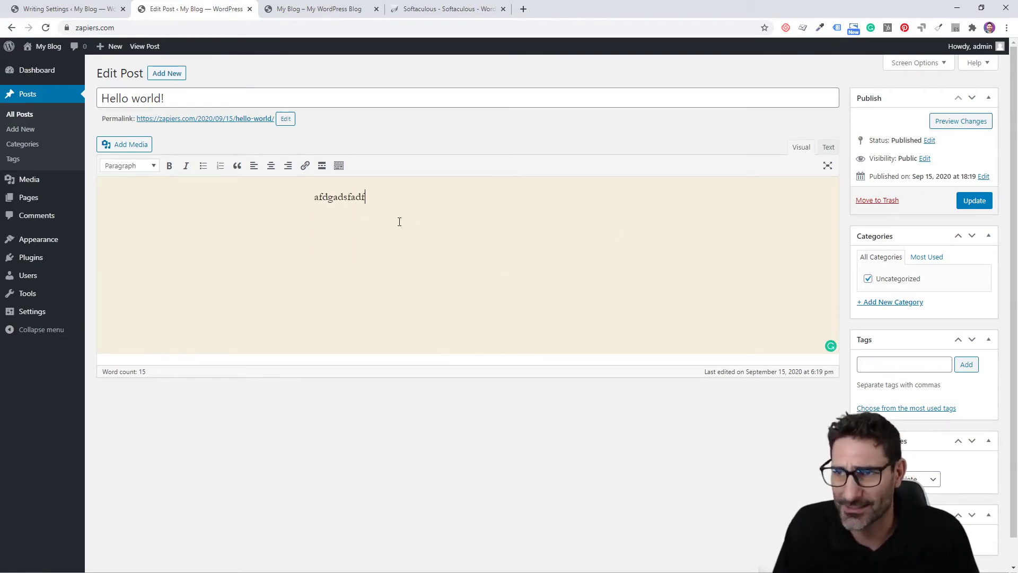
key("Return")
type("asdfsdf")
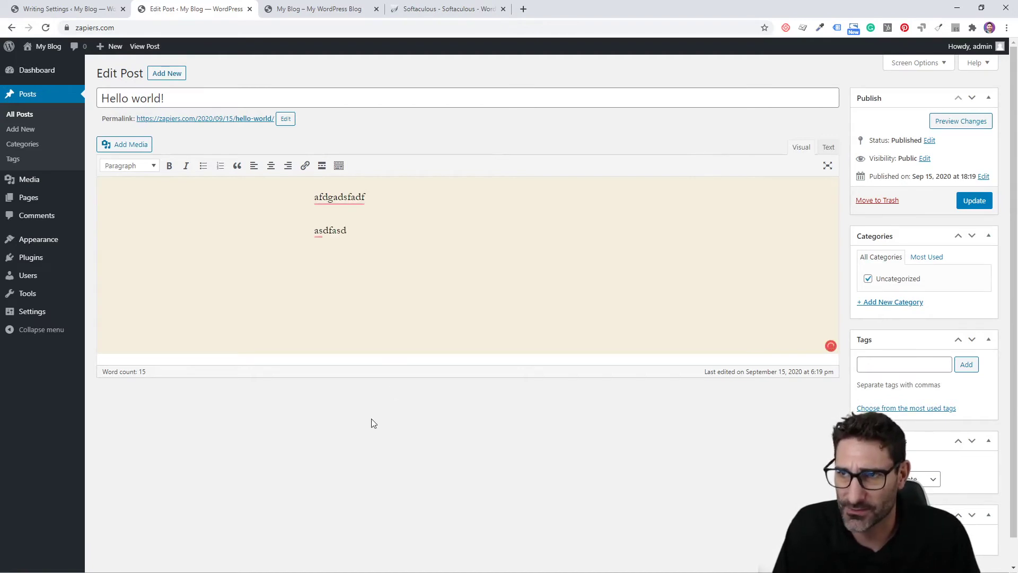
left_click(99, 5)
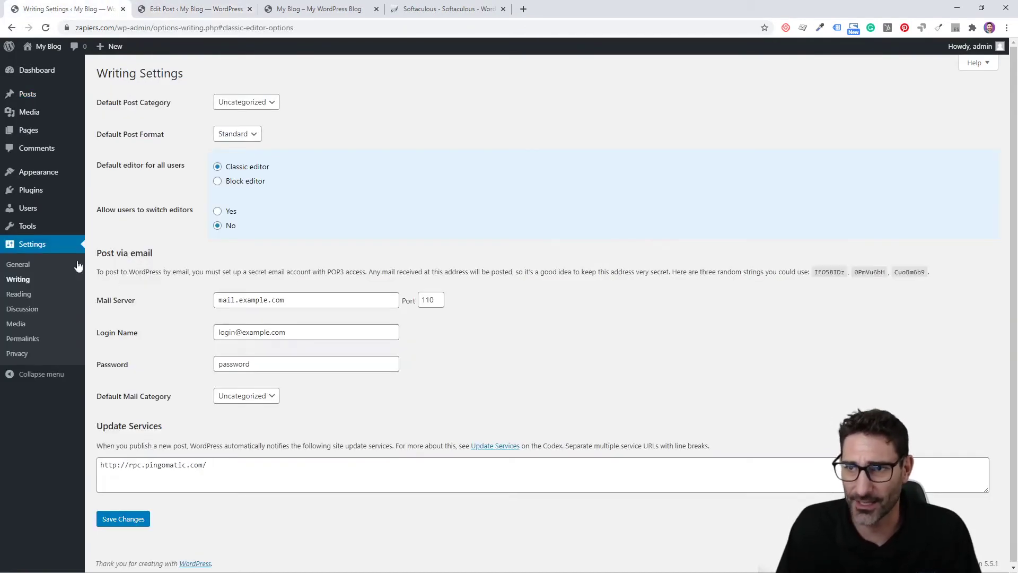
left_click(26, 195)
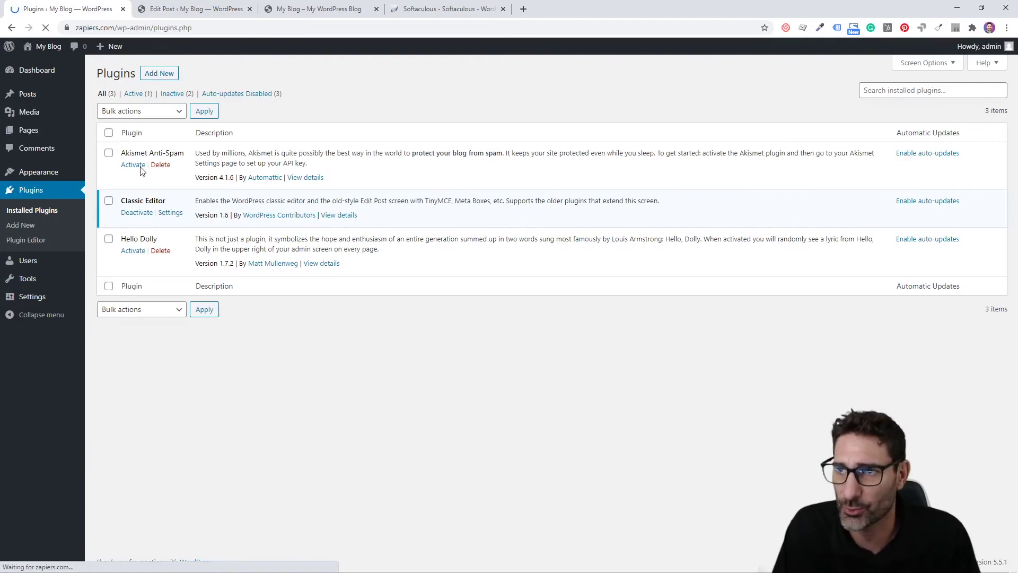
Search the plugin directory for 'yoast seo', then install and activate Yoast SEO 14.9.
left_click(157, 74)
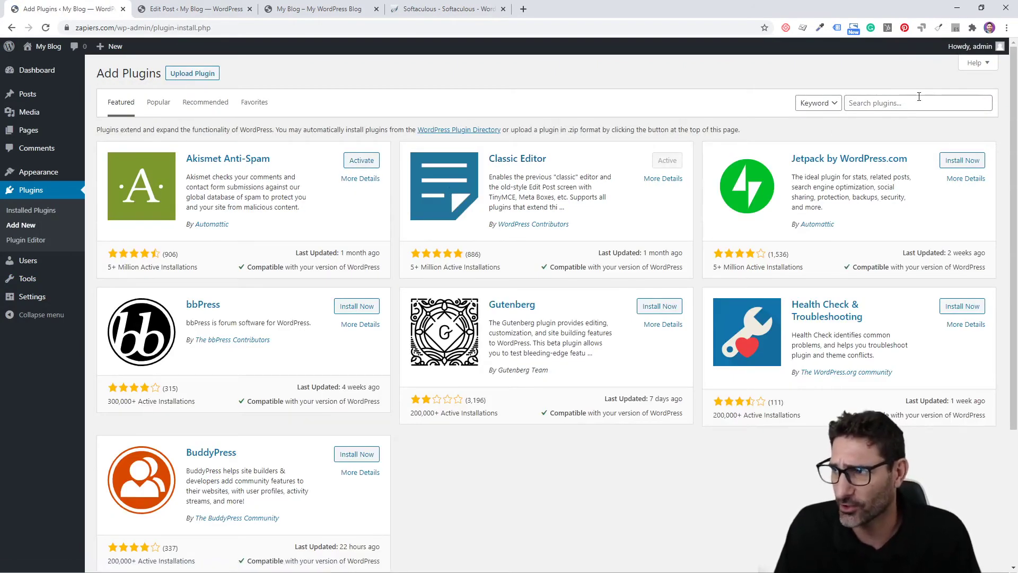
left_click(917, 105)
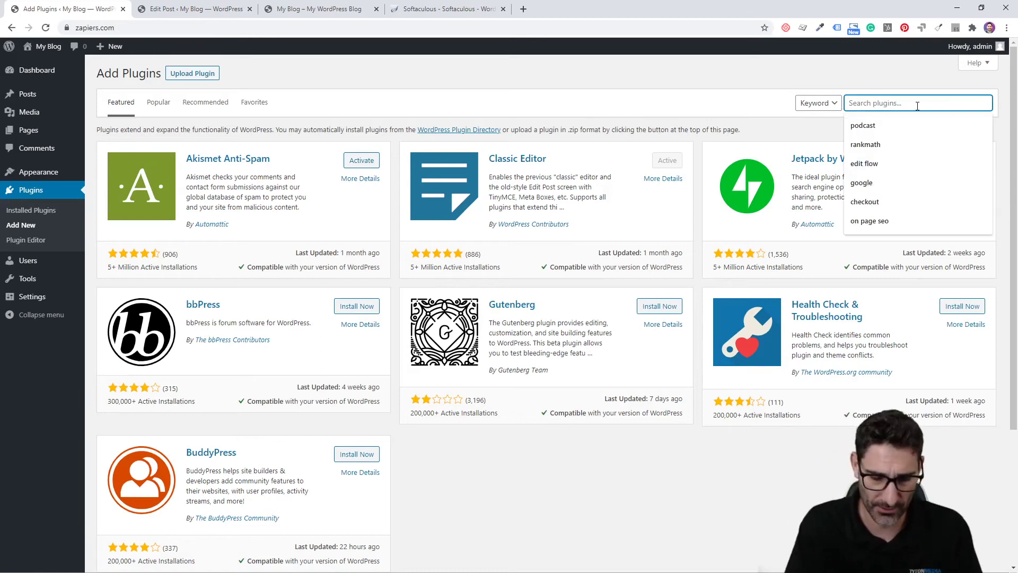
type("yoast seo")
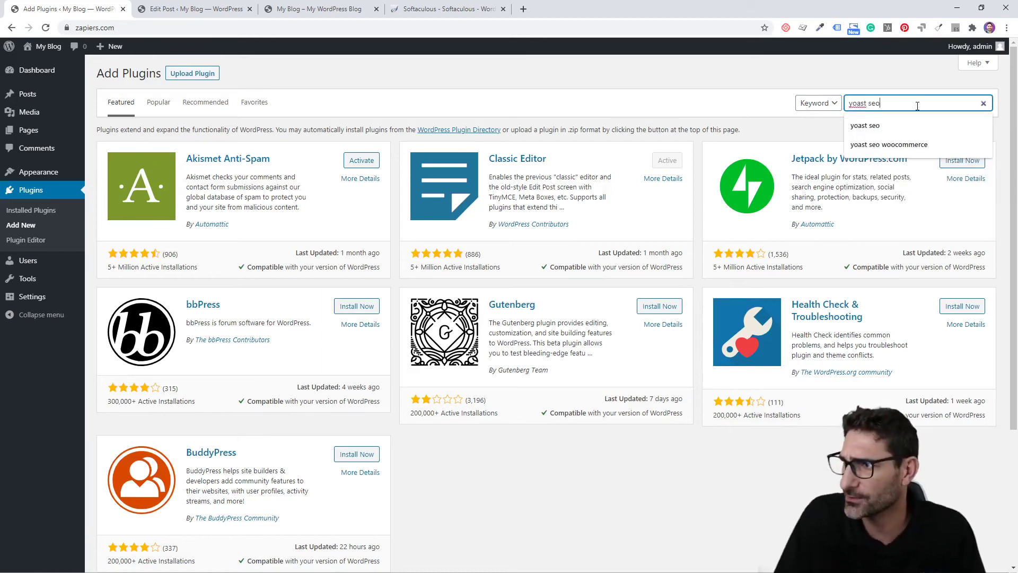
key("Return")
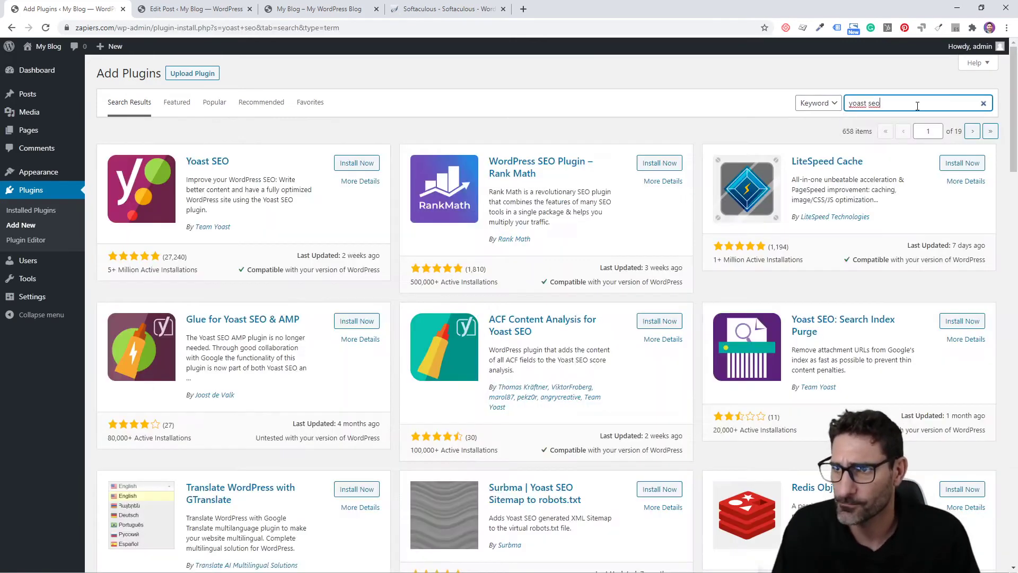
left_click(356, 162)
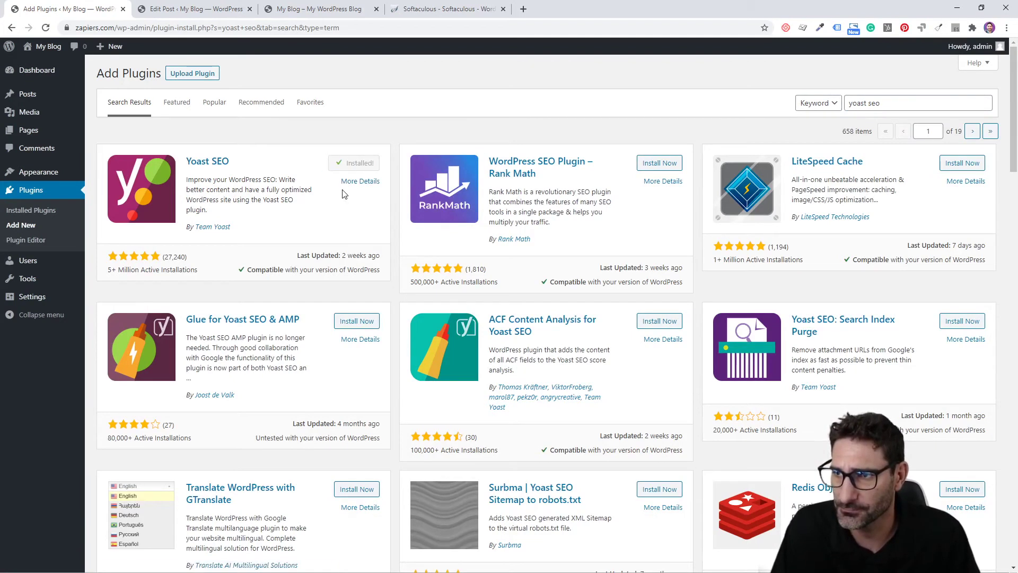
left_click(361, 163)
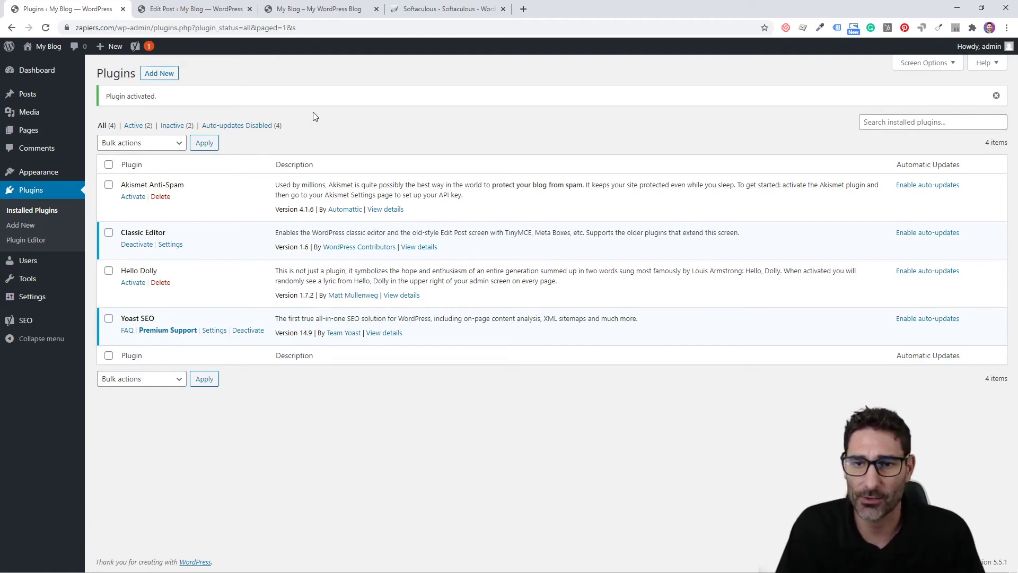
Show the Upload Plugin form for a .zip file on the Add Plugins page.
left_click(166, 78)
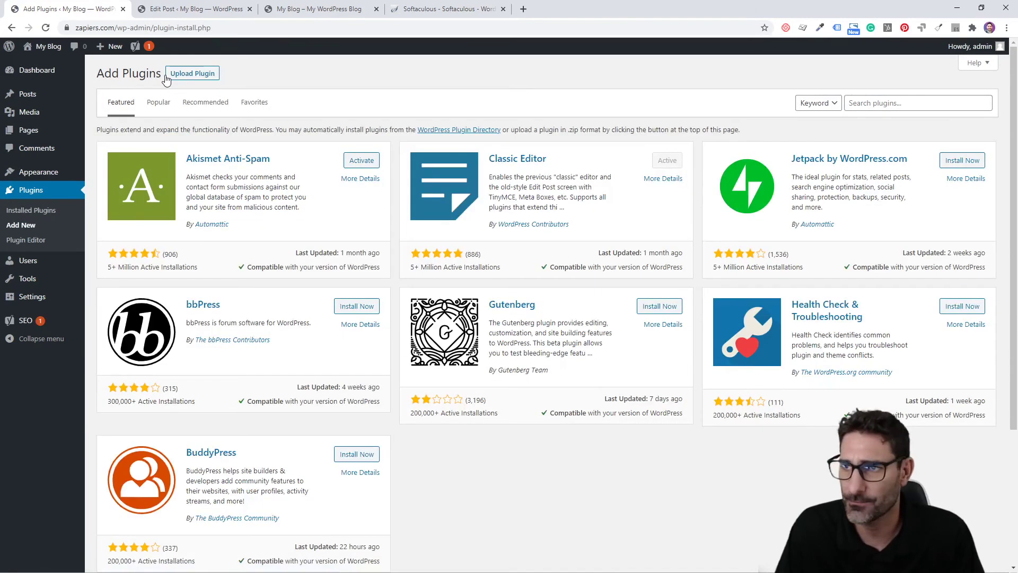
left_click(185, 77)
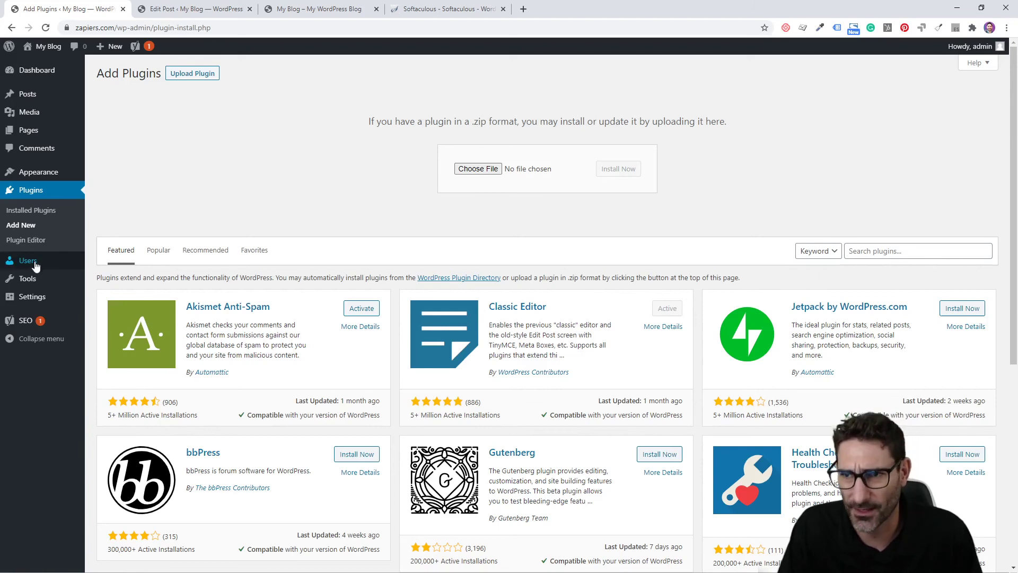
Return to Installed Plugins to see Classic Editor and Yoast SEO active among four plugins.
left_click(36, 198)
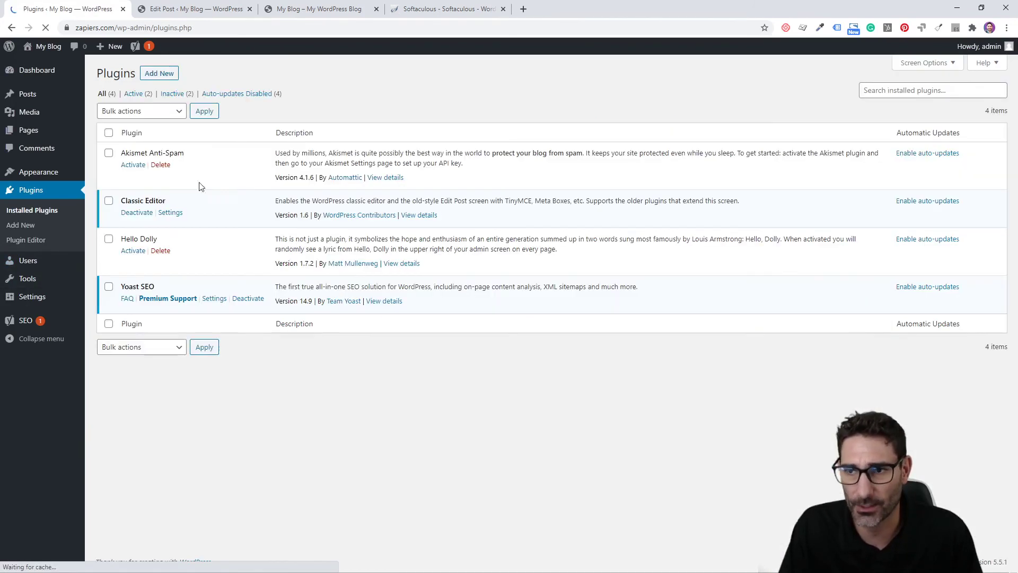